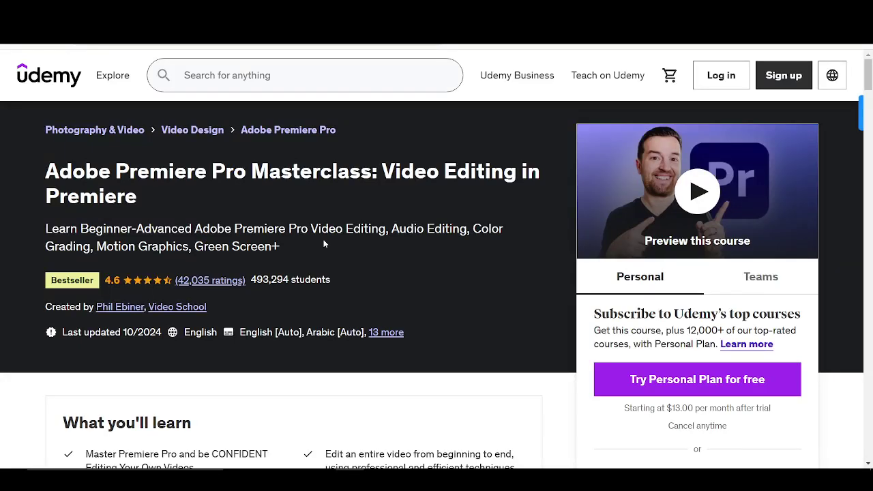
Highlight the Bestseller badge, then expand the full What you'll learn list.
{"action": "left_click_drag", "start_coordinate": [46, 285], "coordinate": [110, 289]}
{"action": "left_click", "coordinate": [229, 255]}
{"action": "scroll", "coordinate": [408, 284], "scroll_direction": "down", "scroll_amount": 1}
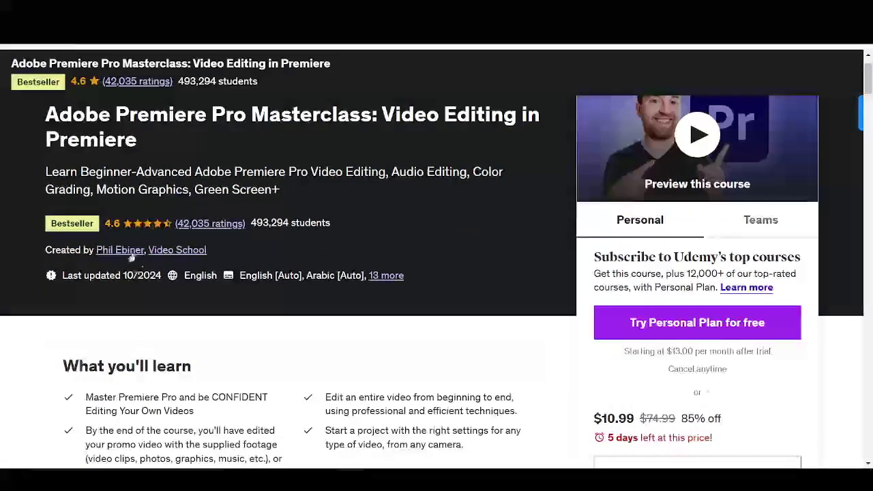
{"action": "scroll", "coordinate": [441, 269], "scroll_direction": "up", "scroll_amount": 1}
{"action": "scroll", "coordinate": [440, 268], "scroll_direction": "down", "scroll_amount": 3}
{"action": "left_click", "coordinate": [89, 335]}
Highlight the outcomes on course completion, professional titles, cutaway footage and color grading.
{"action": "triple_click", "coordinate": [133, 217]}
{"action": "triple_click", "coordinate": [165, 298]}
{"action": "triple_click", "coordinate": [371, 270]}
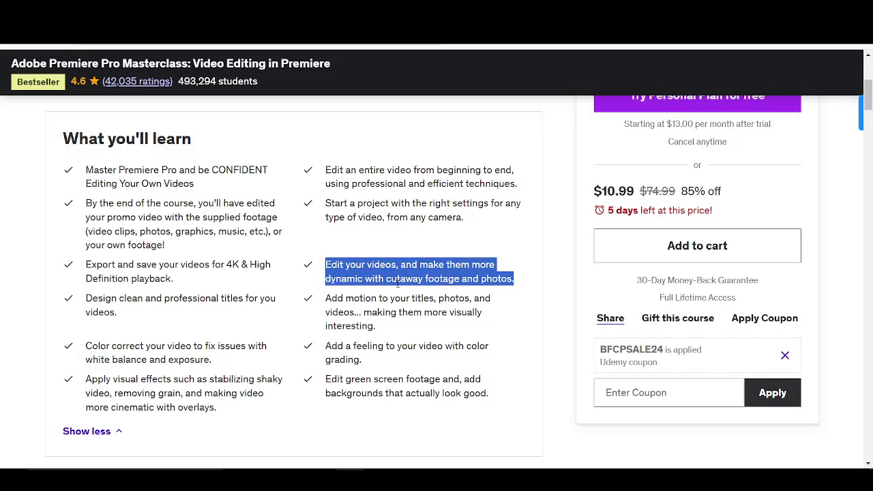
{"action": "triple_click", "coordinate": [390, 346]}
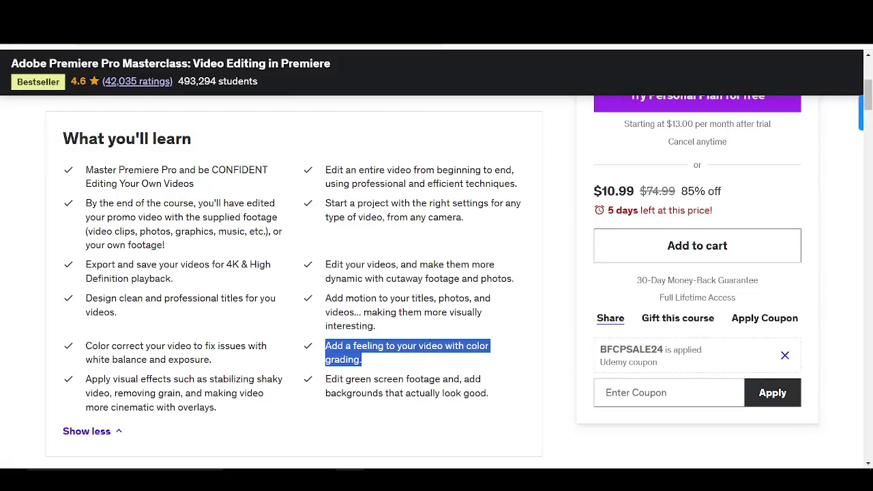
Highlight the 26 hours video, 12 articles and 18 downloadable resources lines.
{"action": "scroll", "coordinate": [419, 341], "scroll_direction": "down", "scroll_amount": 3}
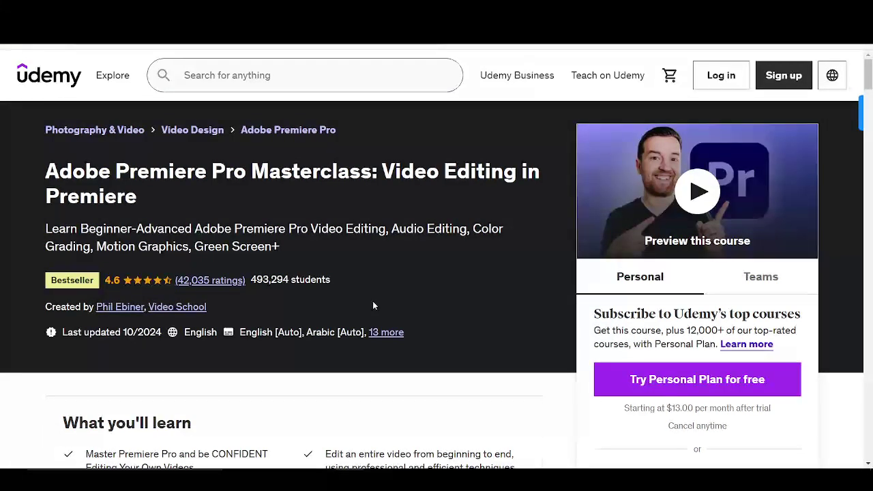
{"action": "scroll", "coordinate": [373, 305], "scroll_direction": "down", "scroll_amount": 3}
{"action": "scroll", "coordinate": [372, 305], "scroll_direction": "down", "scroll_amount": 2}
{"action": "scroll", "coordinate": [372, 306], "scroll_direction": "down", "scroll_amount": 4}
{"action": "left_click_drag", "start_coordinate": [70, 217], "coordinate": [191, 217]}
{"action": "left_click_drag", "start_coordinate": [71, 238], "coordinate": [122, 238]}
{"action": "left_click_drag", "start_coordinate": [71, 260], "coordinate": [208, 260]}
Highlight the mobile and TV access and Certificate of completion lines, then deselect.
{"action": "scroll", "coordinate": [135, 274], "scroll_direction": "down", "scroll_amount": 1}
{"action": "left_click_drag", "start_coordinate": [328, 160], "coordinate": [454, 160]}
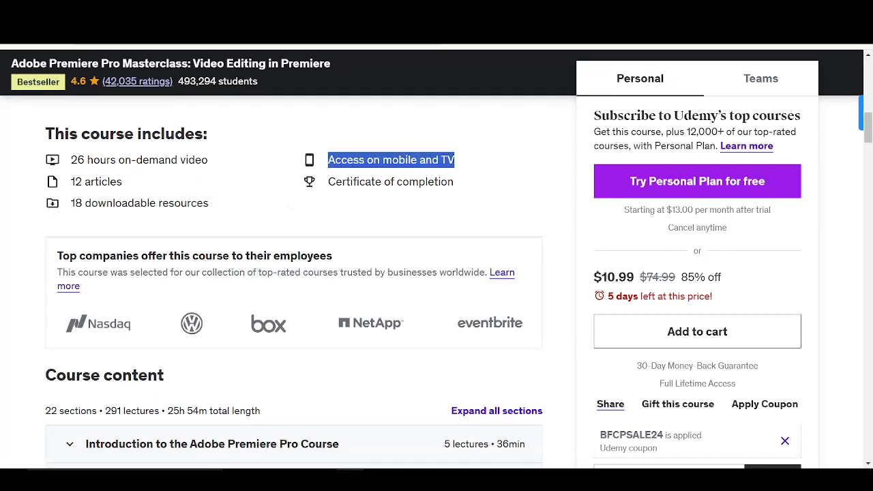
{"action": "triple_click", "coordinate": [392, 181]}
{"action": "left_click", "coordinate": [430, 197]}
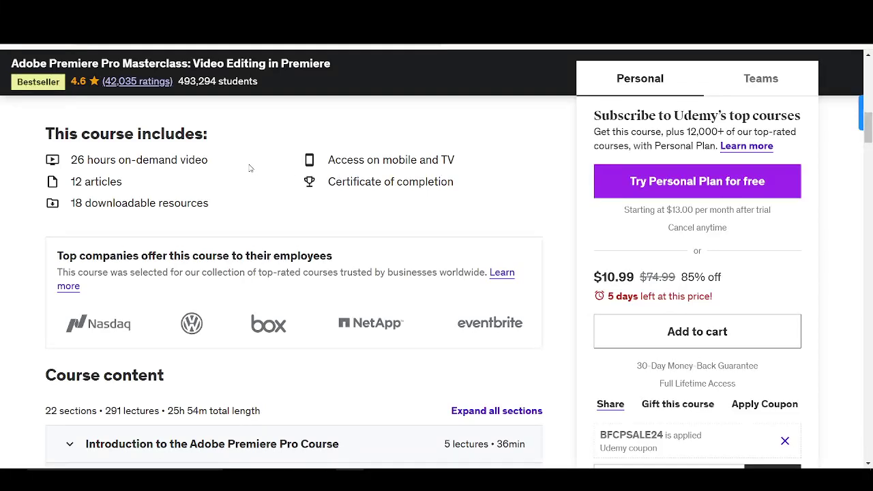
Scroll to the Course content heading and highlight it.
{"action": "scroll", "coordinate": [250, 168], "scroll_direction": "down", "scroll_amount": 3}
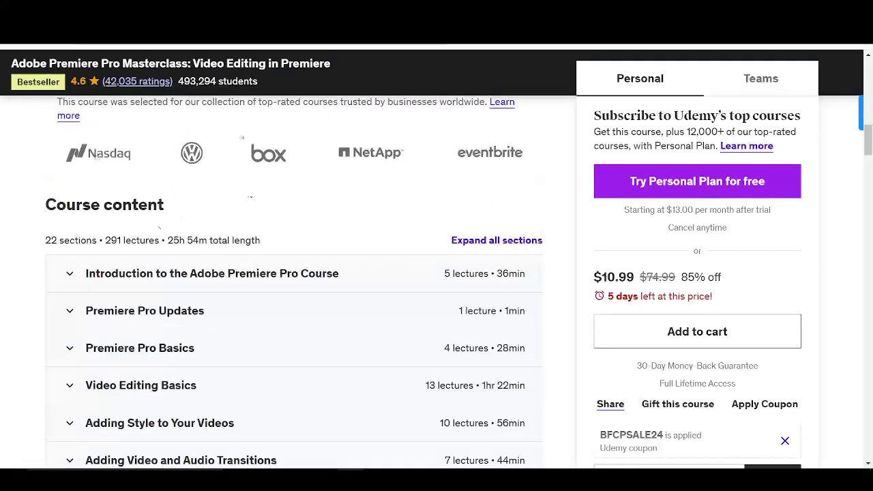
{"action": "left_click_drag", "start_coordinate": [102, 205], "coordinate": [148, 205]}
{"action": "left_click_drag", "start_coordinate": [45, 205], "coordinate": [164, 206]}
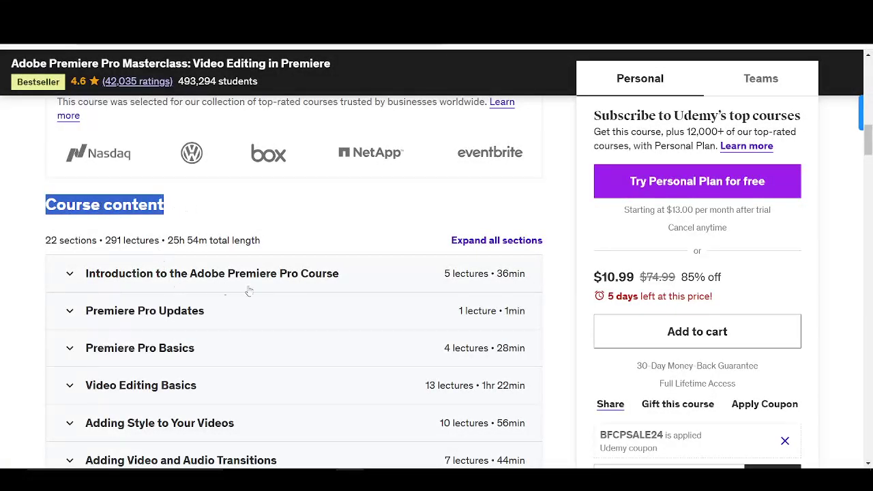
{"action": "scroll", "coordinate": [235, 286], "scroll_direction": "down", "scroll_amount": 2}
{"action": "scroll", "coordinate": [192, 325], "scroll_direction": "down", "scroll_amount": 3}
Reveal the 12 more sections and scroll through all 22 curriculum sections.
{"action": "left_click", "coordinate": [281, 371]}
{"action": "scroll", "coordinate": [129, 378], "scroll_direction": "down", "scroll_amount": 1}
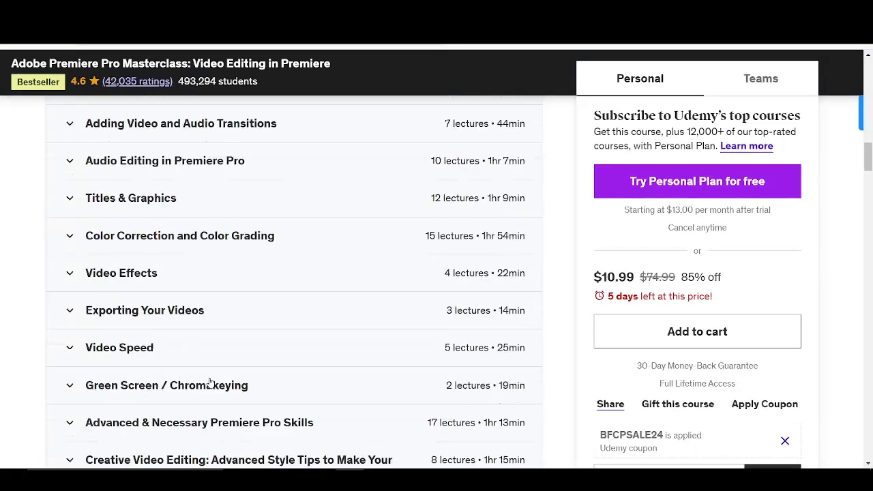
{"action": "scroll", "coordinate": [129, 378], "scroll_direction": "down", "scroll_amount": 2}
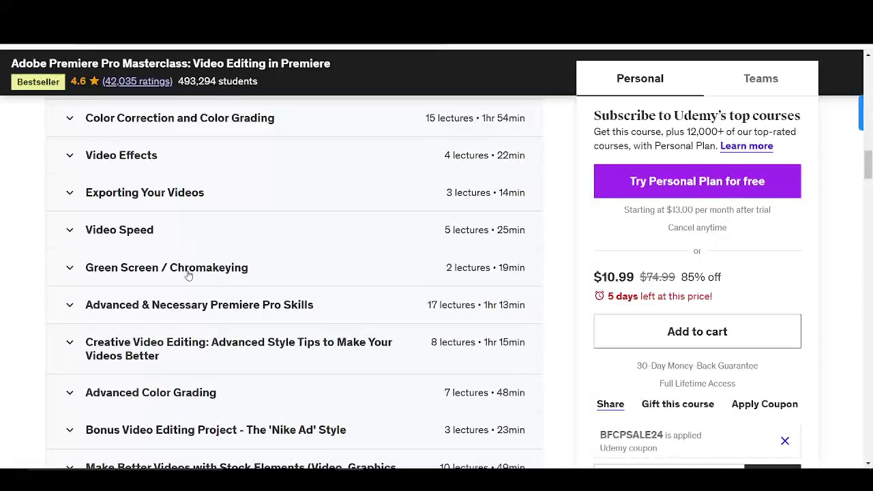
{"action": "scroll", "coordinate": [204, 290], "scroll_direction": "down", "scroll_amount": 3}
{"action": "scroll", "coordinate": [127, 388], "scroll_direction": "down", "scroll_amount": 3}
{"action": "scroll", "coordinate": [225, 266], "scroll_direction": "up", "scroll_amount": 1}
{"action": "scroll", "coordinate": [205, 225], "scroll_direction": "up", "scroll_amount": 1}
{"action": "scroll", "coordinate": [246, 276], "scroll_direction": "up", "scroll_amount": 1}
Scroll past Description, Students also bought and Instructors to the 4.6-rated student reviews.
{"action": "scroll", "coordinate": [238, 244], "scroll_direction": "down", "scroll_amount": 2}
{"action": "scroll", "coordinate": [237, 244], "scroll_direction": "down", "scroll_amount": 3}
{"action": "scroll", "coordinate": [237, 244], "scroll_direction": "down", "scroll_amount": 4}
{"action": "scroll", "coordinate": [238, 244], "scroll_direction": "down", "scroll_amount": 4}
{"action": "scroll", "coordinate": [238, 245], "scroll_direction": "down", "scroll_amount": 2}
{"action": "scroll", "coordinate": [237, 244], "scroll_direction": "down", "scroll_amount": 3}
{"action": "scroll", "coordinate": [237, 244], "scroll_direction": "down", "scroll_amount": 5}
{"action": "scroll", "coordinate": [237, 244], "scroll_direction": "down", "scroll_amount": 5}
{"action": "scroll", "coordinate": [237, 244], "scroll_direction": "down", "scroll_amount": 4}
{"action": "scroll", "coordinate": [237, 244], "scroll_direction": "down", "scroll_amount": 2}
{"action": "scroll", "coordinate": [237, 244], "scroll_direction": "down", "scroll_amount": 4}
{"action": "scroll", "coordinate": [238, 244], "scroll_direction": "down", "scroll_amount": 2}
{"action": "scroll", "coordinate": [213, 200], "scroll_direction": "up", "scroll_amount": 1}
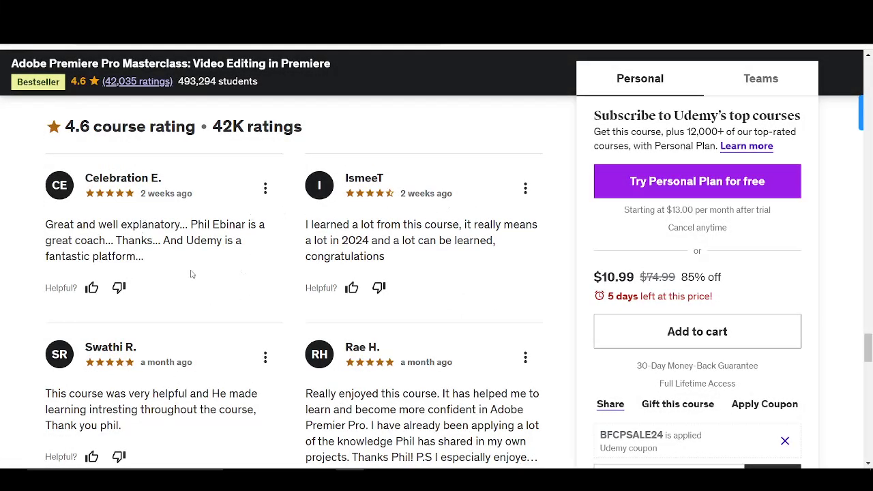
{"action": "scroll", "coordinate": [315, 281], "scroll_direction": "down", "scroll_amount": 2}
{"action": "scroll", "coordinate": [375, 262], "scroll_direction": "up", "scroll_amount": 2}
{"action": "scroll", "coordinate": [375, 262], "scroll_direction": "up", "scroll_amount": 4}
Return to the top area and highlight the $10.99 deal price, then deselect it.
{"action": "left_click_drag", "start_coordinate": [868, 335], "coordinate": [868, 92]}
{"action": "scroll", "coordinate": [547, 388], "scroll_direction": "up", "scroll_amount": 4}
{"action": "scroll", "coordinate": [547, 389], "scroll_direction": "down", "scroll_amount": 1}
{"action": "scroll", "coordinate": [547, 389], "scroll_direction": "down", "scroll_amount": 3}
{"action": "left_click_drag", "start_coordinate": [593, 248], "coordinate": [633, 247]}
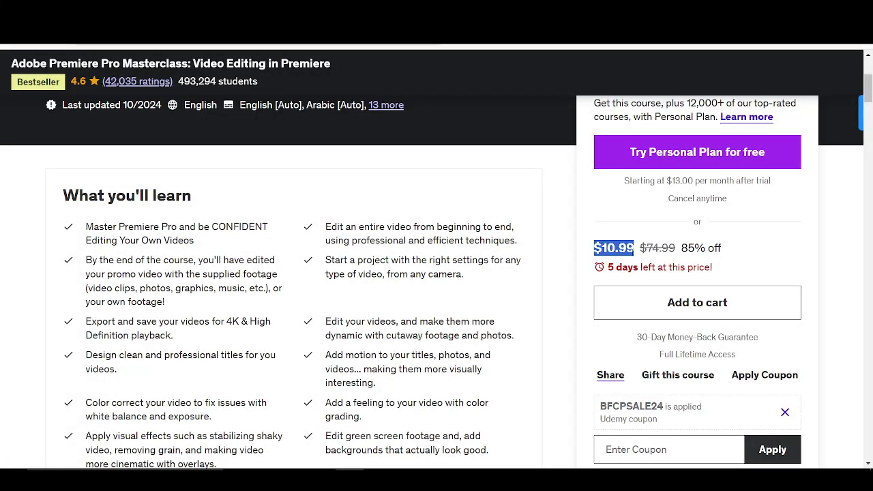
{"action": "left_click", "coordinate": [563, 257]}
{"action": "scroll", "coordinate": [563, 256], "scroll_direction": "up", "scroll_amount": 3}
Highlight the Cut Page editing, multi-tool color grading and Mastering DaVinci Resolve outcomes.
{"action": "scroll", "coordinate": [563, 256], "scroll_direction": "up", "scroll_amount": 1}
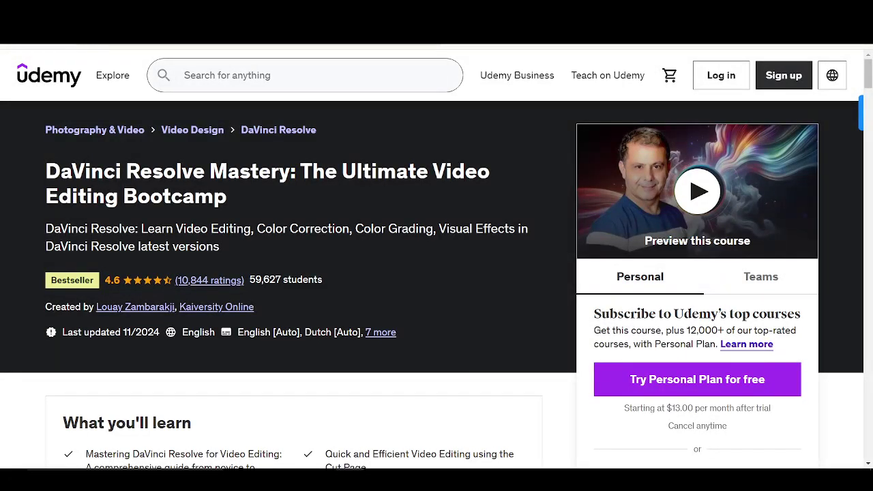
{"action": "scroll", "coordinate": [474, 188], "scroll_direction": "down", "scroll_amount": 2}
{"action": "scroll", "coordinate": [473, 190], "scroll_direction": "up", "scroll_amount": 2}
{"action": "scroll", "coordinate": [483, 241], "scroll_direction": "down", "scroll_amount": 1}
{"action": "scroll", "coordinate": [483, 241], "scroll_direction": "up", "scroll_amount": 1}
{"action": "scroll", "coordinate": [483, 240], "scroll_direction": "down", "scroll_amount": 3}
{"action": "triple_click", "coordinate": [380, 239]}
{"action": "triple_click", "coordinate": [182, 318]}
{"action": "triple_click", "coordinate": [140, 240]}
Highlight the Bestseller badge, then the 12 hours video and 3 downloadable resources lines.
{"action": "scroll", "coordinate": [269, 306], "scroll_direction": "up", "scroll_amount": 2}
{"action": "scroll", "coordinate": [271, 307], "scroll_direction": "up", "scroll_amount": 2}
{"action": "left_click_drag", "start_coordinate": [32, 281], "coordinate": [75, 281]}
{"action": "scroll", "coordinate": [270, 294], "scroll_direction": "down", "scroll_amount": 10}
{"action": "scroll", "coordinate": [271, 294], "scroll_direction": "down", "scroll_amount": 3}
{"action": "left_click_drag", "start_coordinate": [71, 155], "coordinate": [194, 155]}
{"action": "triple_click", "coordinate": [134, 198]}
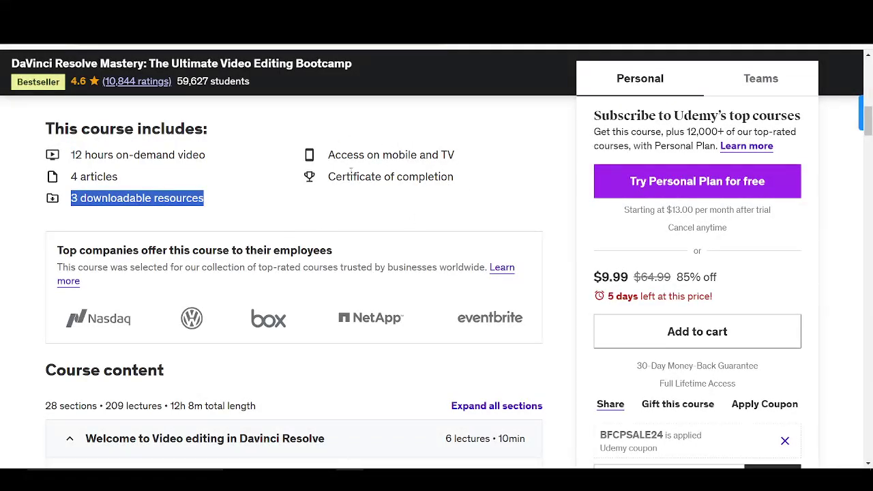
Toggle the Welcome to Video editing section open and closed, then scroll through the curriculum.
{"action": "scroll", "coordinate": [375, 298], "scroll_direction": "down", "scroll_amount": 3}
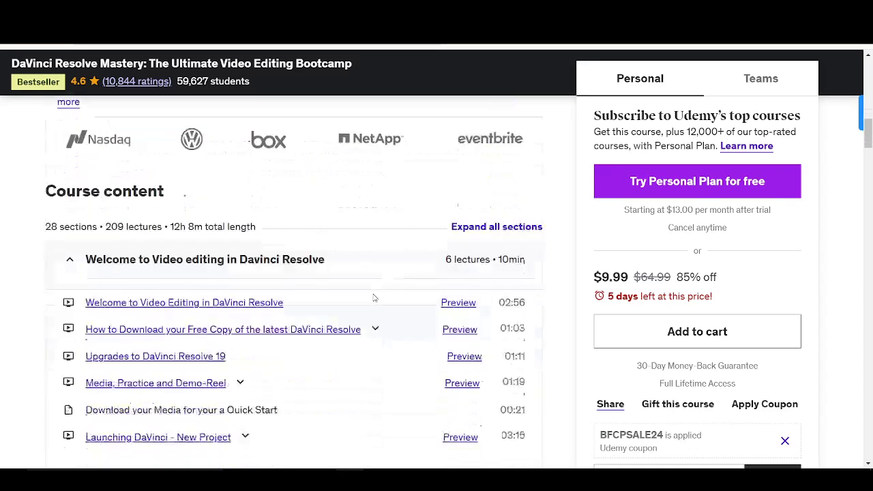
{"action": "left_click", "coordinate": [70, 213]}
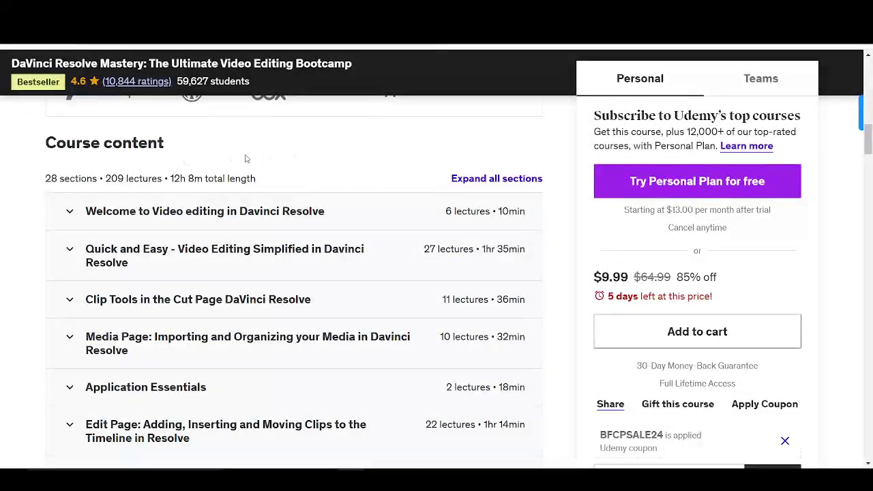
{"action": "left_click", "coordinate": [71, 217]}
{"action": "left_click", "coordinate": [68, 216]}
{"action": "scroll", "coordinate": [107, 273], "scroll_direction": "down", "scroll_amount": 3}
{"action": "scroll", "coordinate": [283, 292], "scroll_direction": "down", "scroll_amount": 3}
{"action": "scroll", "coordinate": [236, 303], "scroll_direction": "down", "scroll_amount": 5}
{"action": "scroll", "coordinate": [237, 305], "scroll_direction": "down", "scroll_amount": 5}
{"action": "scroll", "coordinate": [237, 305], "scroll_direction": "down", "scroll_amount": 1}
Highlight the Requirements heading, the prior knowledge note and the 1080p requirement.
{"action": "left_click_drag", "start_coordinate": [45, 245], "coordinate": [165, 246]}
{"action": "left_click_drag", "start_coordinate": [73, 315], "coordinate": [131, 315]}
{"action": "left_click_drag", "start_coordinate": [266, 314], "coordinate": [275, 315]}
{"action": "left_click_drag", "start_coordinate": [92, 334], "coordinate": [215, 335]}
{"action": "left_click_drag", "start_coordinate": [74, 368], "coordinate": [455, 372]}
Scroll through the Description and the 4.6-rated reviews, then back up.
{"action": "scroll", "coordinate": [166, 330], "scroll_direction": "down", "scroll_amount": 4}
{"action": "scroll", "coordinate": [165, 331], "scroll_direction": "down", "scroll_amount": 2}
{"action": "scroll", "coordinate": [217, 321], "scroll_direction": "down", "scroll_amount": 5}
{"action": "scroll", "coordinate": [217, 320], "scroll_direction": "down", "scroll_amount": 5}
{"action": "scroll", "coordinate": [217, 321], "scroll_direction": "down", "scroll_amount": 6}
{"action": "scroll", "coordinate": [216, 318], "scroll_direction": "up", "scroll_amount": 2}
{"action": "scroll", "coordinate": [217, 316], "scroll_direction": "up", "scroll_amount": 2}
{"action": "scroll", "coordinate": [217, 316], "scroll_direction": "down", "scroll_amount": 5}
{"action": "scroll", "coordinate": [217, 318], "scroll_direction": "down", "scroll_amount": 6}
{"action": "scroll", "coordinate": [217, 320], "scroll_direction": "down", "scroll_amount": 4}
{"action": "scroll", "coordinate": [217, 321], "scroll_direction": "down", "scroll_amount": 7}
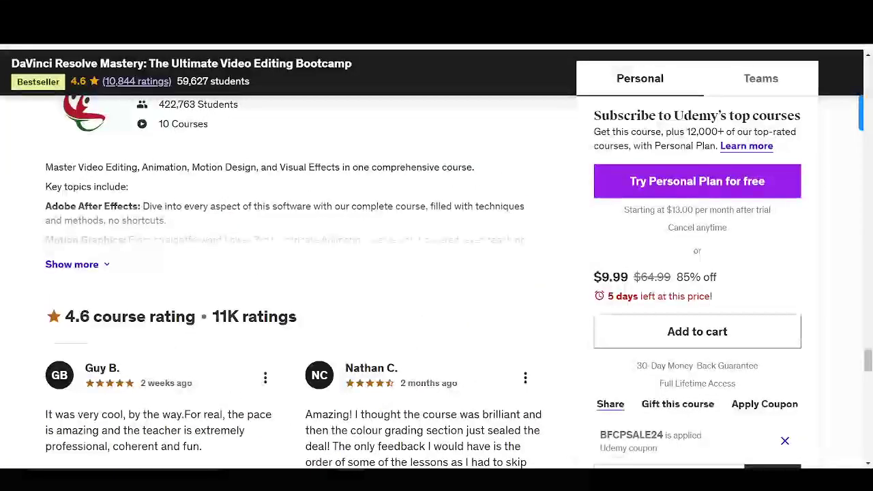
{"action": "scroll", "coordinate": [217, 315], "scroll_direction": "down", "scroll_amount": 2}
{"action": "scroll", "coordinate": [210, 277], "scroll_direction": "up", "scroll_amount": 3}
{"action": "scroll", "coordinate": [210, 276], "scroll_direction": "up", "scroll_amount": 10}
{"action": "scroll", "coordinate": [210, 277], "scroll_direction": "up", "scroll_amount": 5}
{"action": "scroll", "coordinate": [210, 276], "scroll_direction": "up", "scroll_amount": 5}
{"action": "scroll", "coordinate": [210, 276], "scroll_direction": "up", "scroll_amount": 5}
Highlight the $9.99 discounted price, then deselect it.
{"action": "left_click_drag", "start_coordinate": [583, 276], "coordinate": [627, 277]}
{"action": "left_click", "coordinate": [576, 279]}
{"action": "scroll", "coordinate": [553, 273], "scroll_direction": "up", "scroll_amount": 5}
{"action": "scroll", "coordinate": [550, 264], "scroll_direction": "up", "scroll_amount": 5}
Scroll to the very top of the DaVinci Resolve Mastery page with its title and preview.
{"action": "scroll", "coordinate": [551, 263], "scroll_direction": "up", "scroll_amount": 5}
{"action": "scroll", "coordinate": [551, 264], "scroll_direction": "up", "scroll_amount": 5}
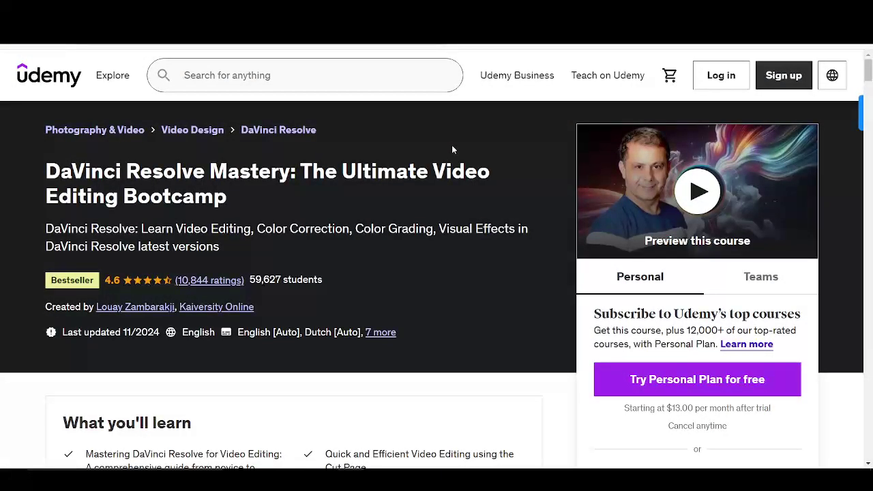